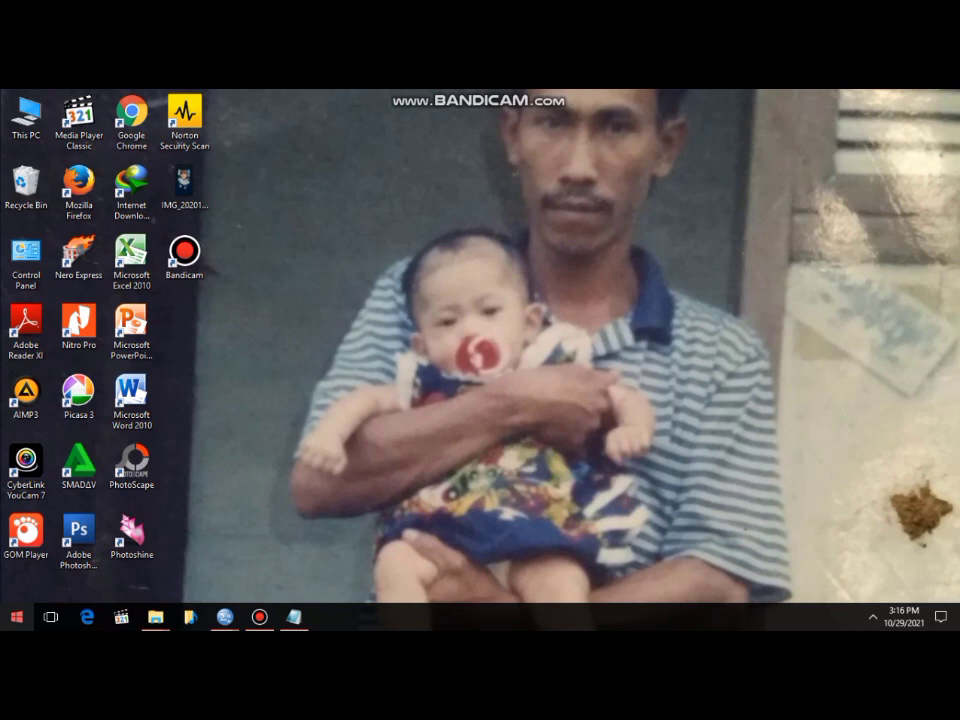
Launch IBM SPSS Statistics 25.
{"action": "key", "text": "super"}
{"action": "key", "text": "super"}
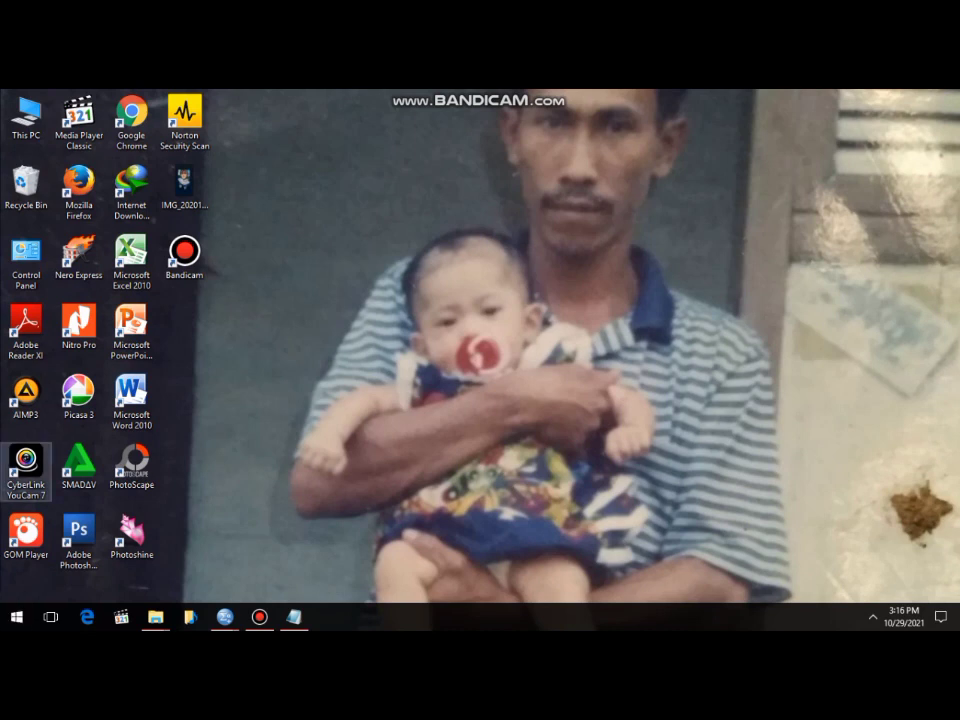
{"action": "key", "text": "super"}
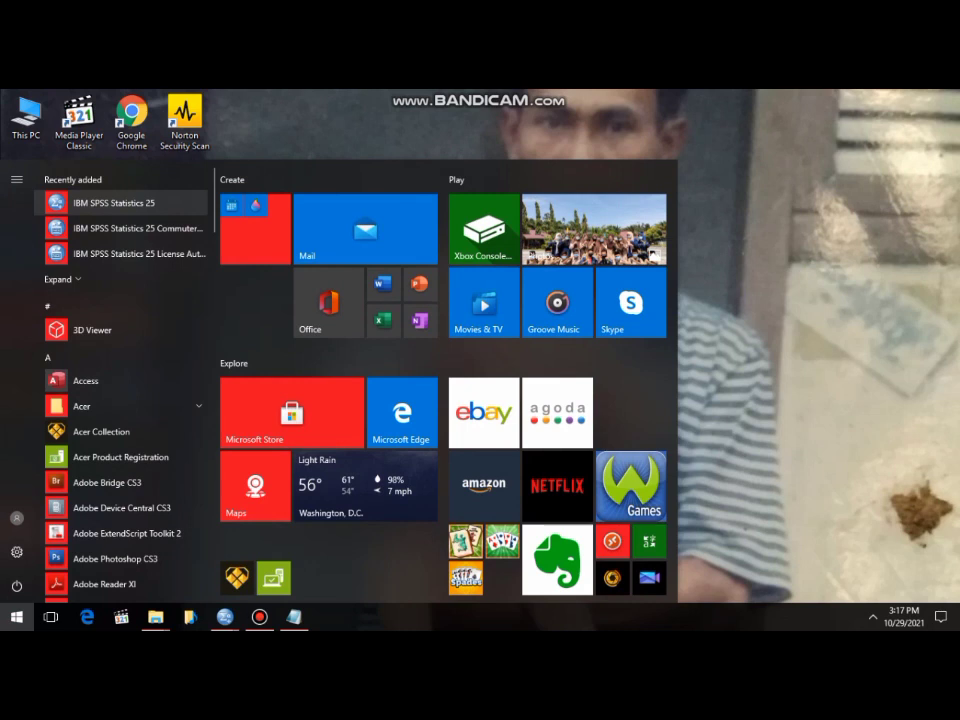
{"action": "left_click", "coordinate": [113, 203]}
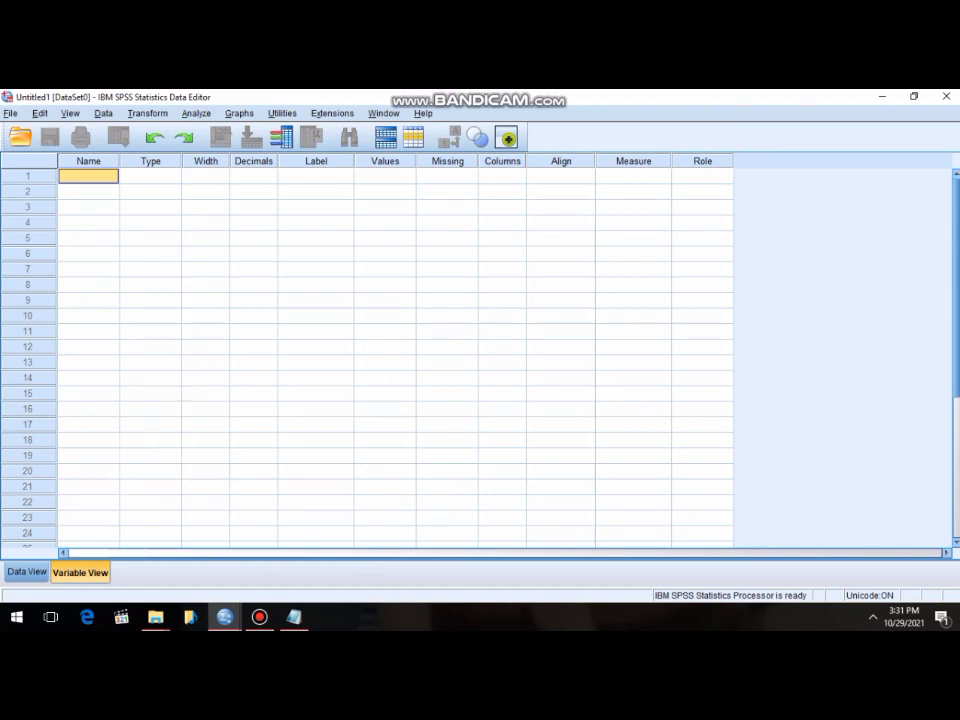
Create the first variable with the name NomorResponden and the label NomorResponden.
{"action": "left_click", "coordinate": [88, 176]}
{"action": "type", "text": "N"}
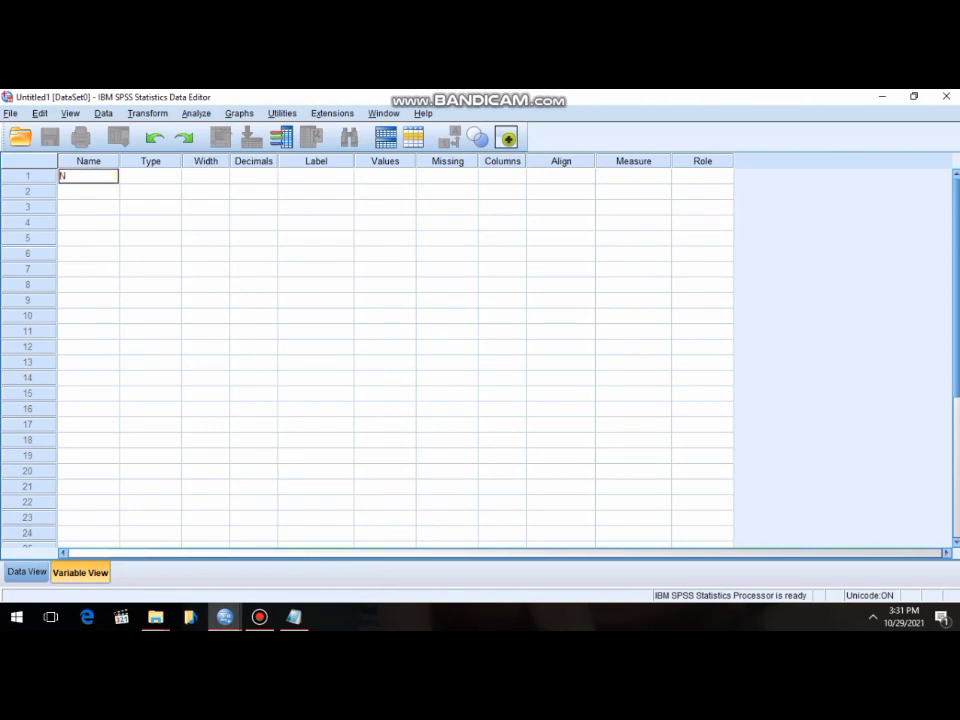
{"action": "type", "text": "omorResponden"}
{"action": "key", "text": "Return"}
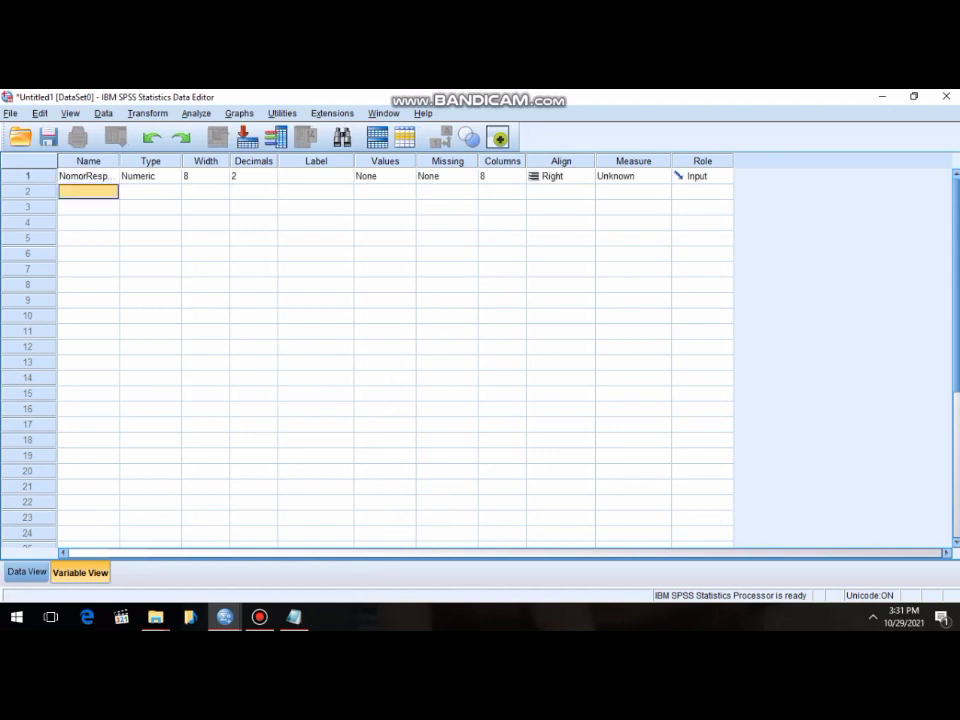
{"action": "left_click", "coordinate": [315, 176]}
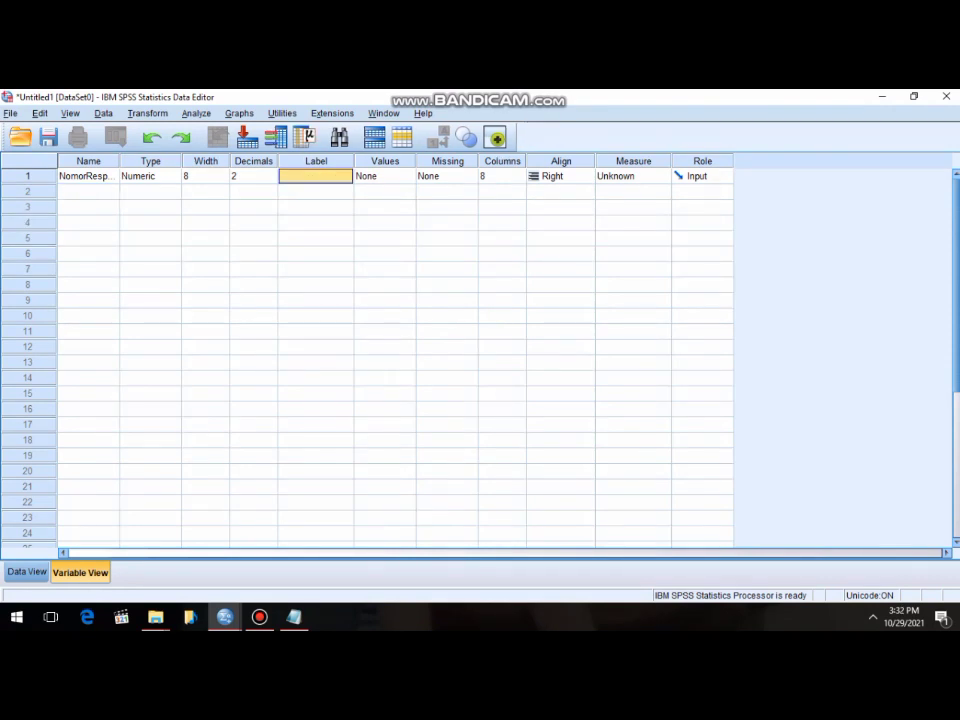
{"action": "type", "text": "Nomor"}
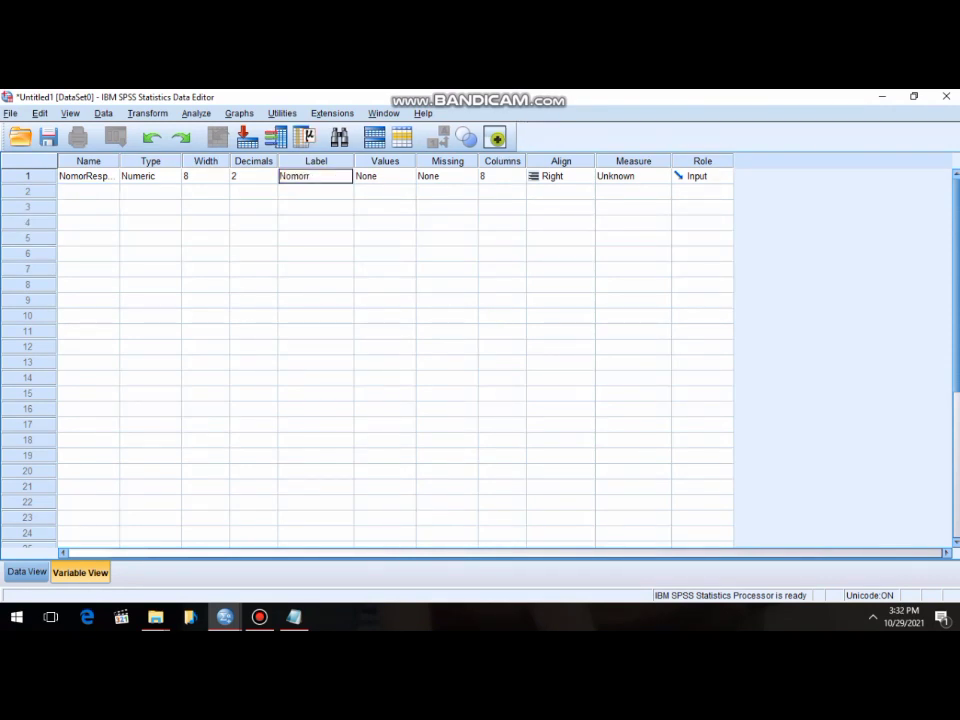
{"action": "type", "text": "Responden"}
{"action": "key", "text": "Return"}
Set the NomorResponden variable's width to 10 and its decimals to 0.
{"action": "left_click", "coordinate": [142, 176]}
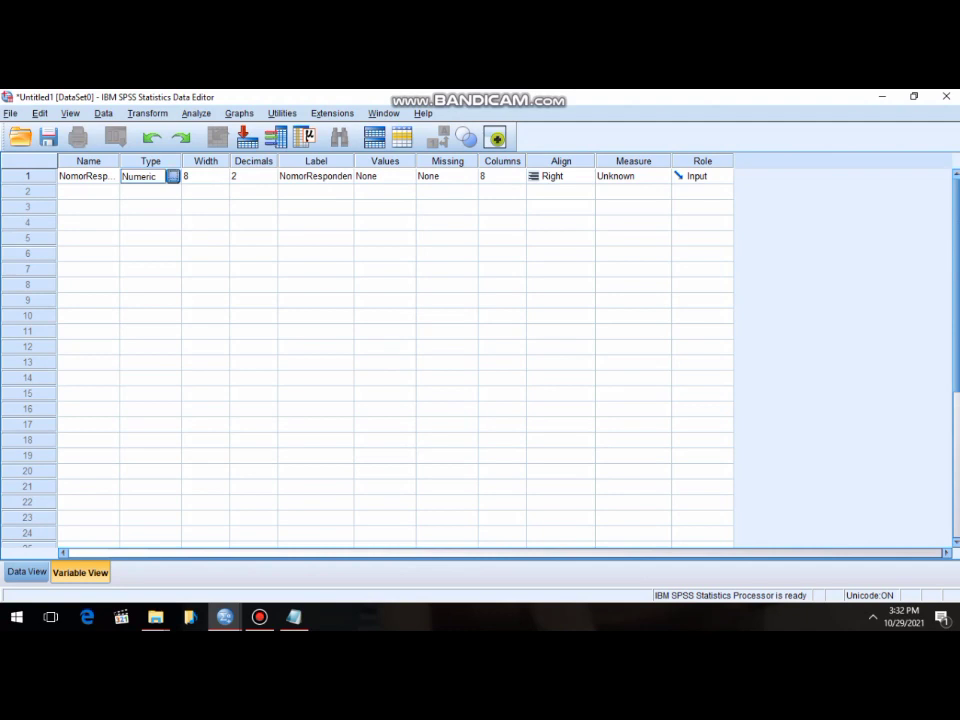
{"action": "left_click", "coordinate": [173, 176]}
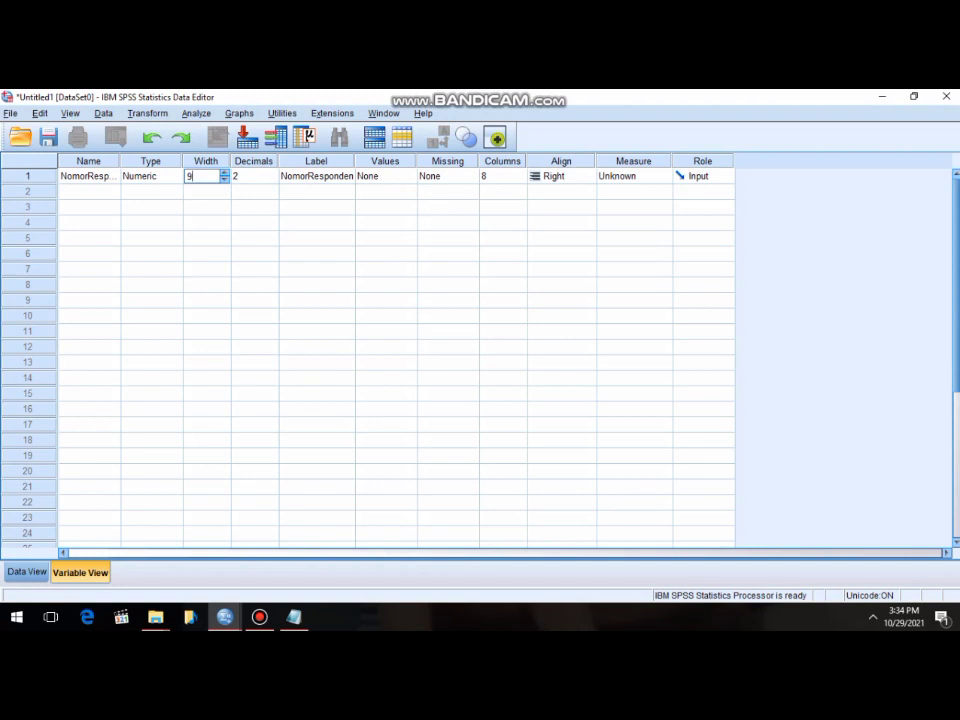
{"action": "key", "text": "BackSpace"}
{"action": "type", "text": "10"}
{"action": "left_click", "coordinate": [250, 176]}
{"action": "key", "text": "BackSpace"}
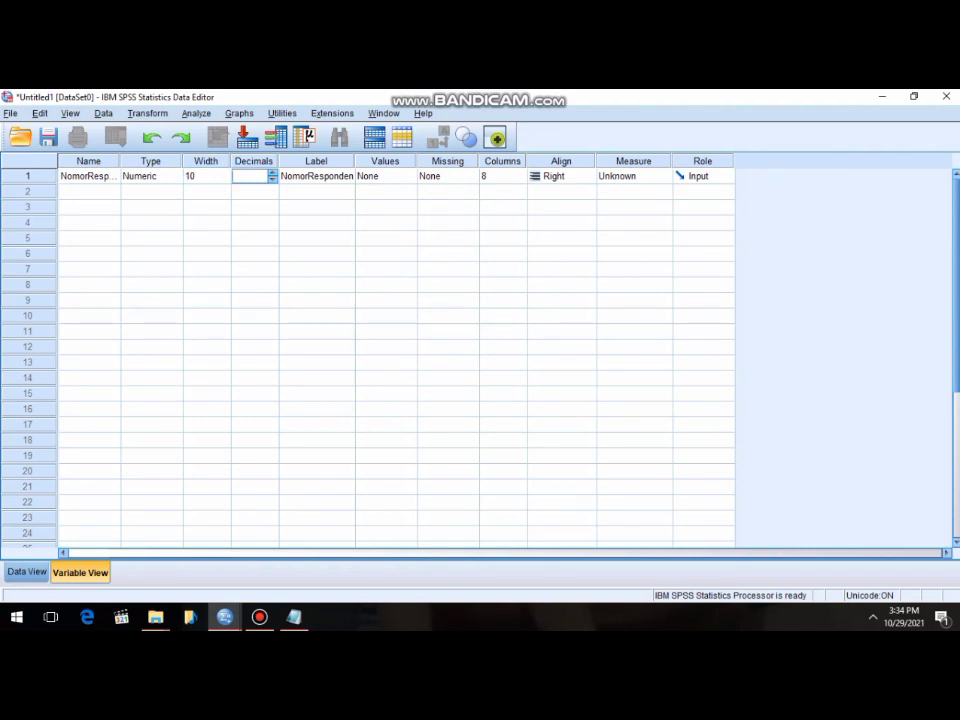
{"action": "type", "text": "2"}
{"action": "key", "text": "BackSpace"}
{"action": "type", "text": "0"}
{"action": "key", "text": "Tab"}
{"action": "key", "text": "Tab"}
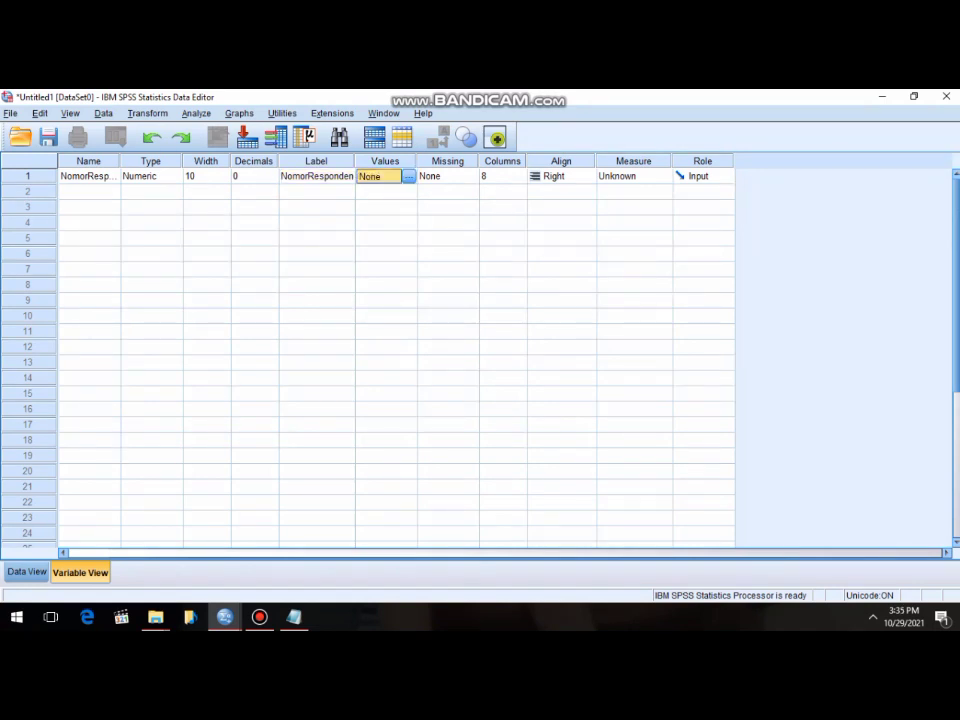
Set the NomorResponden variable's alignment to Left and its measurement level to Nominal.
{"action": "left_click", "coordinate": [561, 176]}
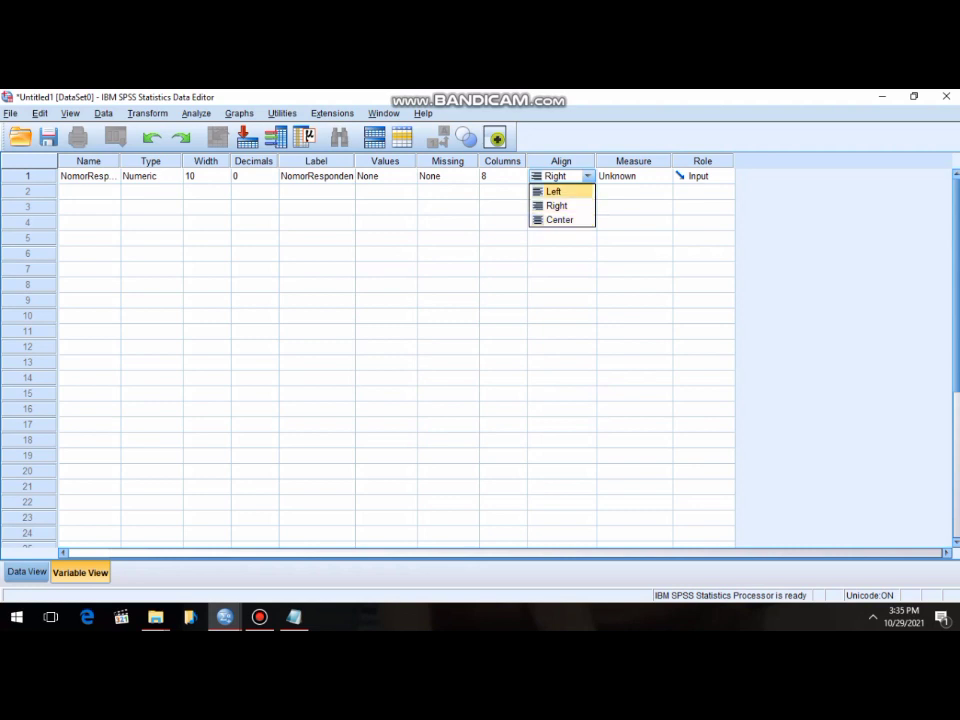
{"action": "left_click", "coordinate": [553, 191]}
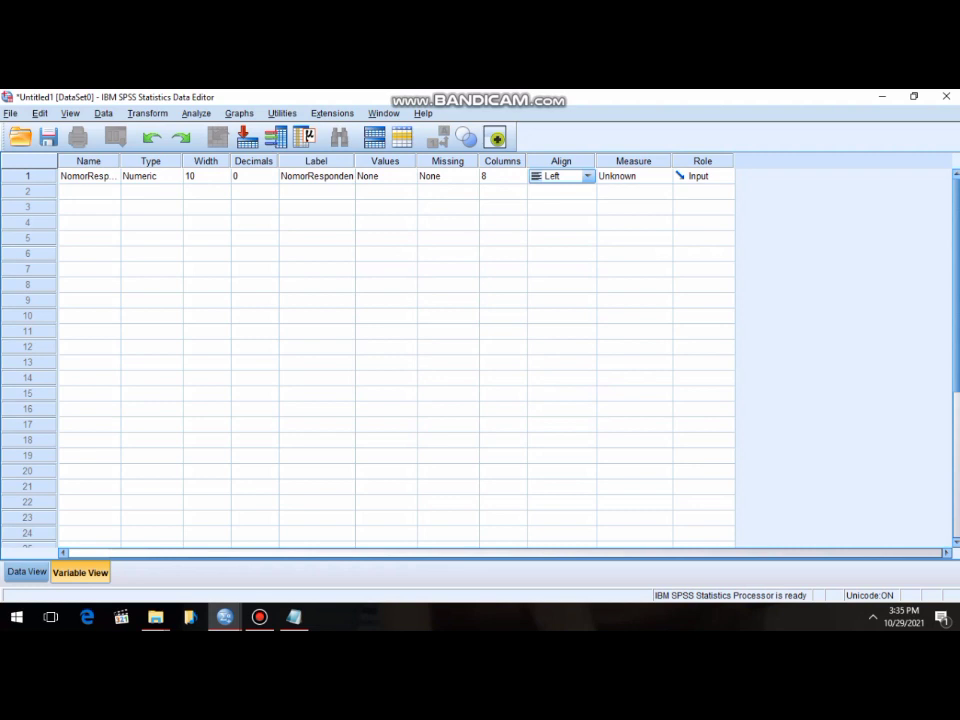
{"action": "left_click", "coordinate": [633, 176]}
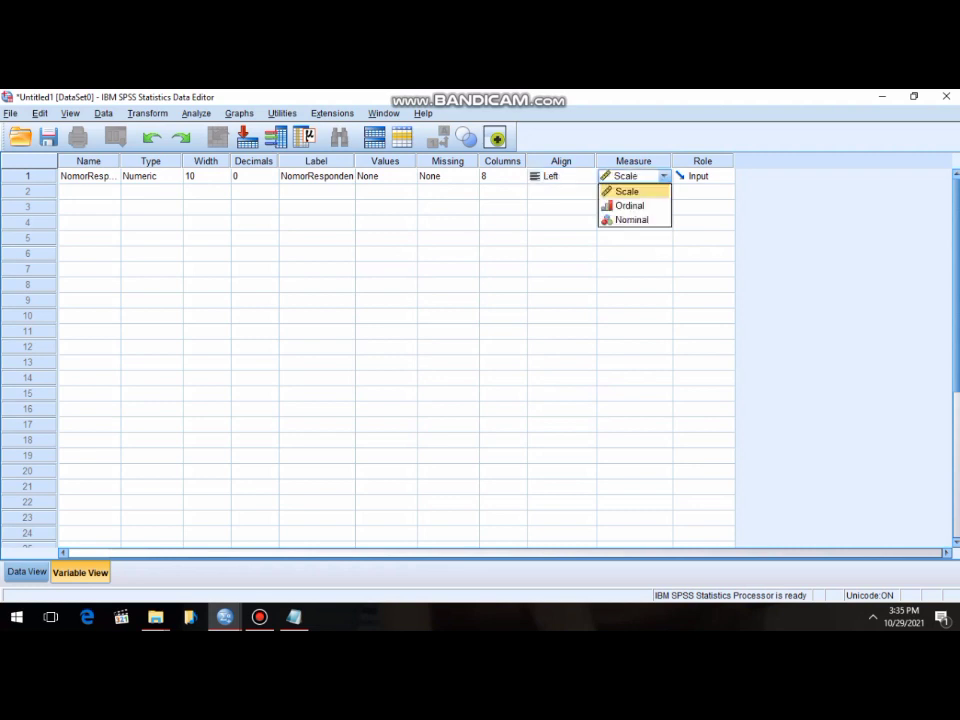
{"action": "key", "text": "Down"}
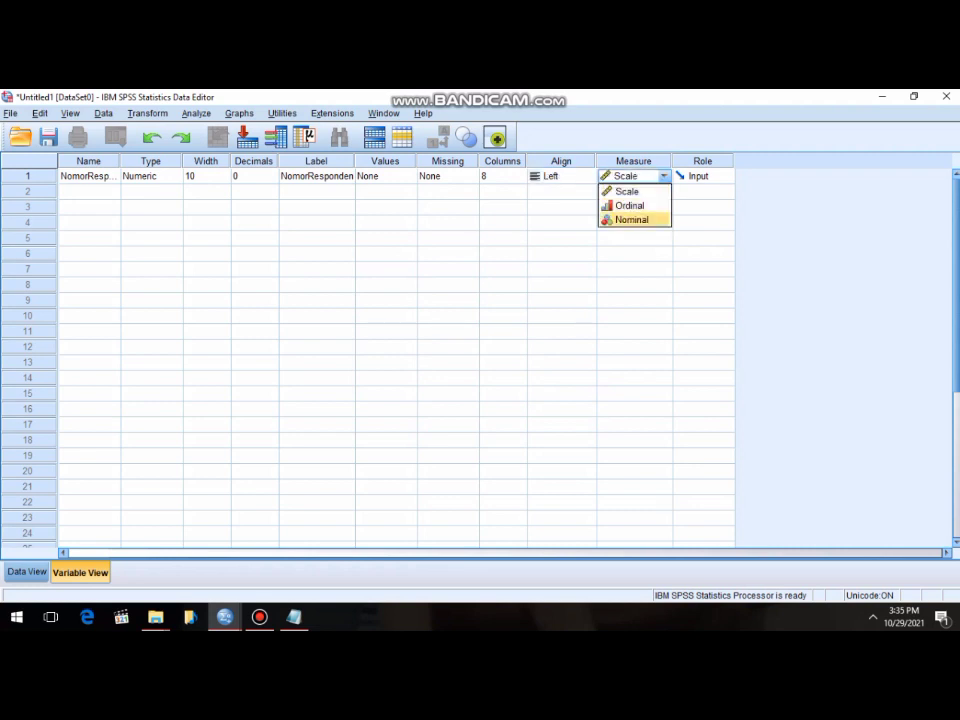
{"action": "key", "text": "Up"}
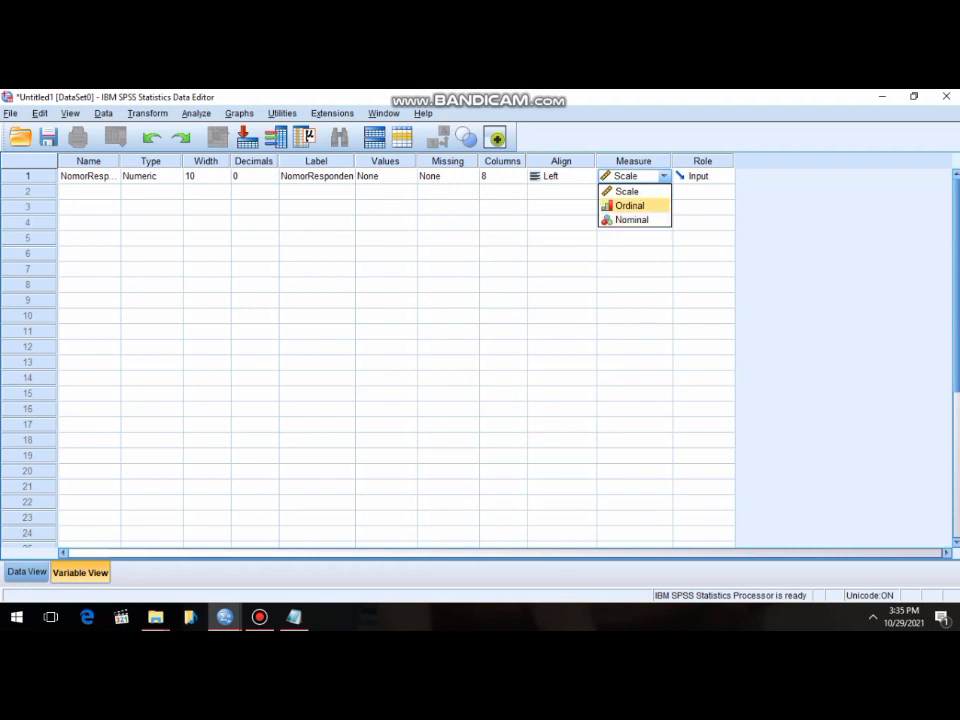
{"action": "key", "text": "Down"}
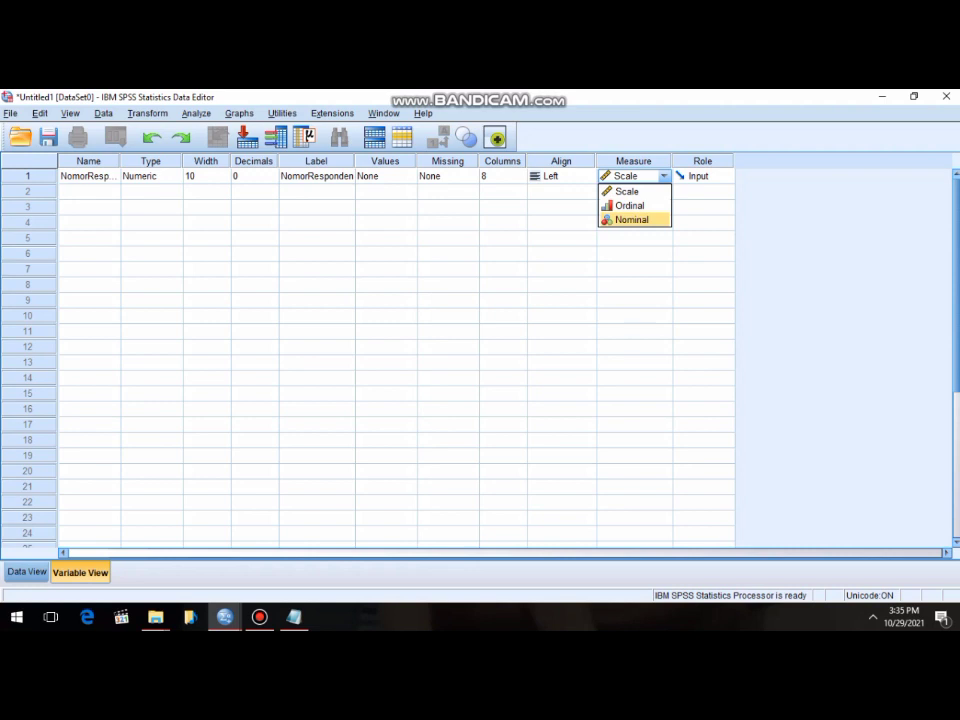
{"action": "key", "text": "Return"}
Create a second variable named JK in row 2 and label it Jenis Kelamin.
{"action": "left_click", "coordinate": [89, 191]}
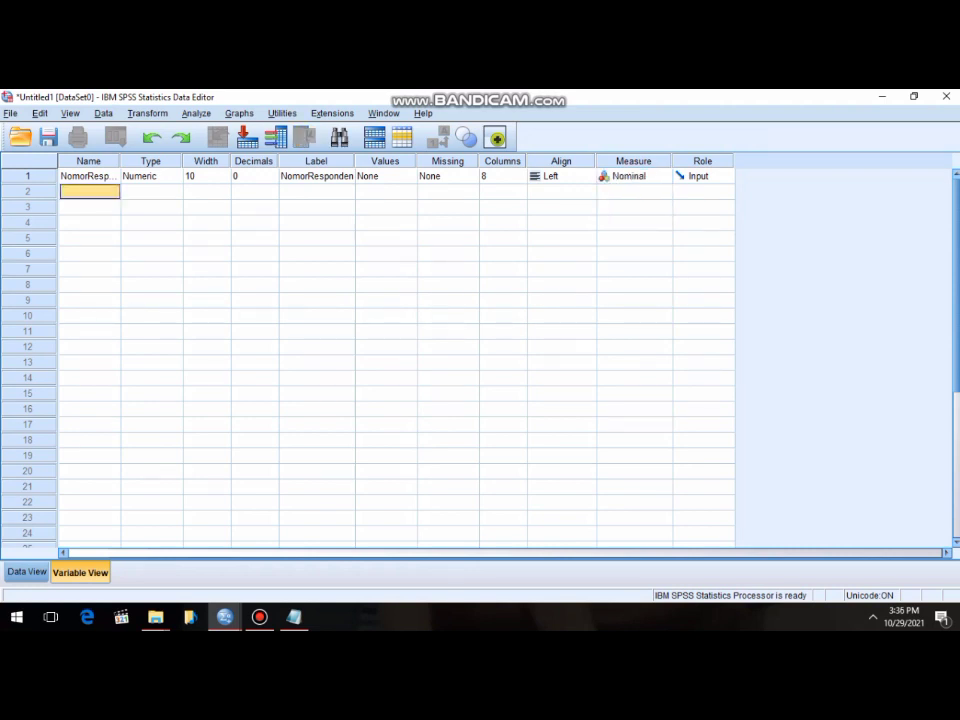
{"action": "type", "text": "k"}
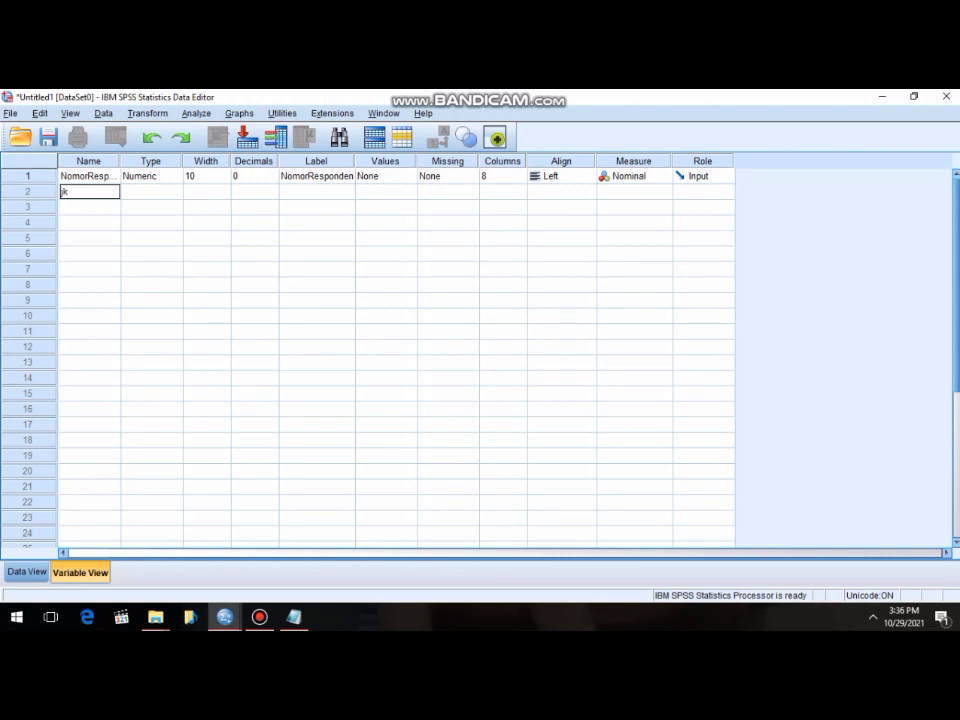
{"action": "key", "text": "BackSpace"}
{"action": "type", "text": "JK"}
{"action": "key", "text": "Return"}
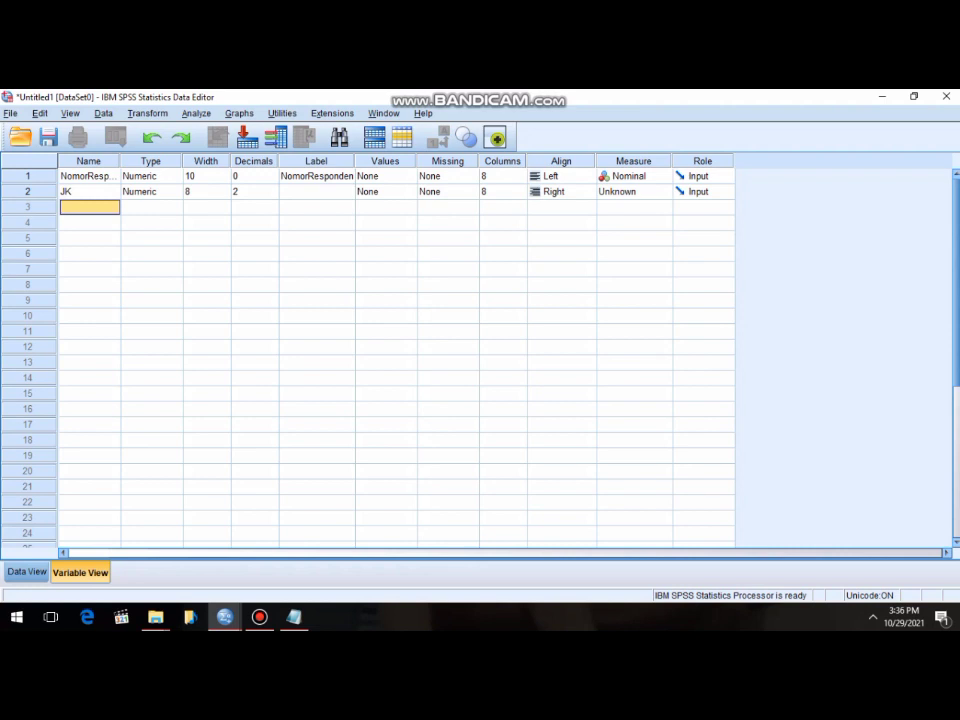
{"action": "left_click", "coordinate": [316, 191]}
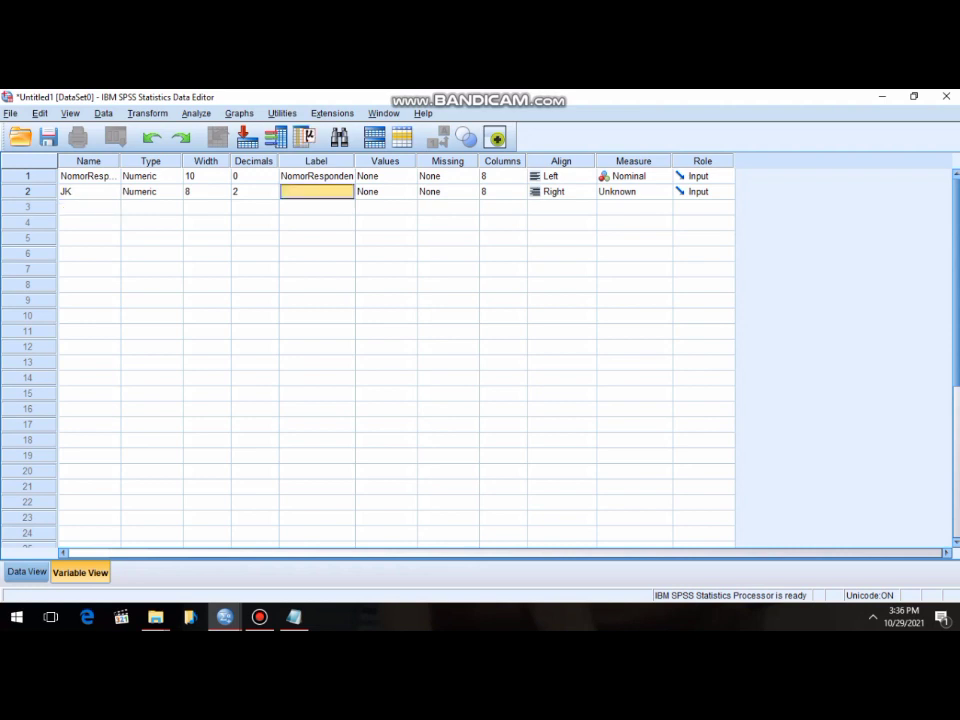
{"action": "type", "text": "Jenis"}
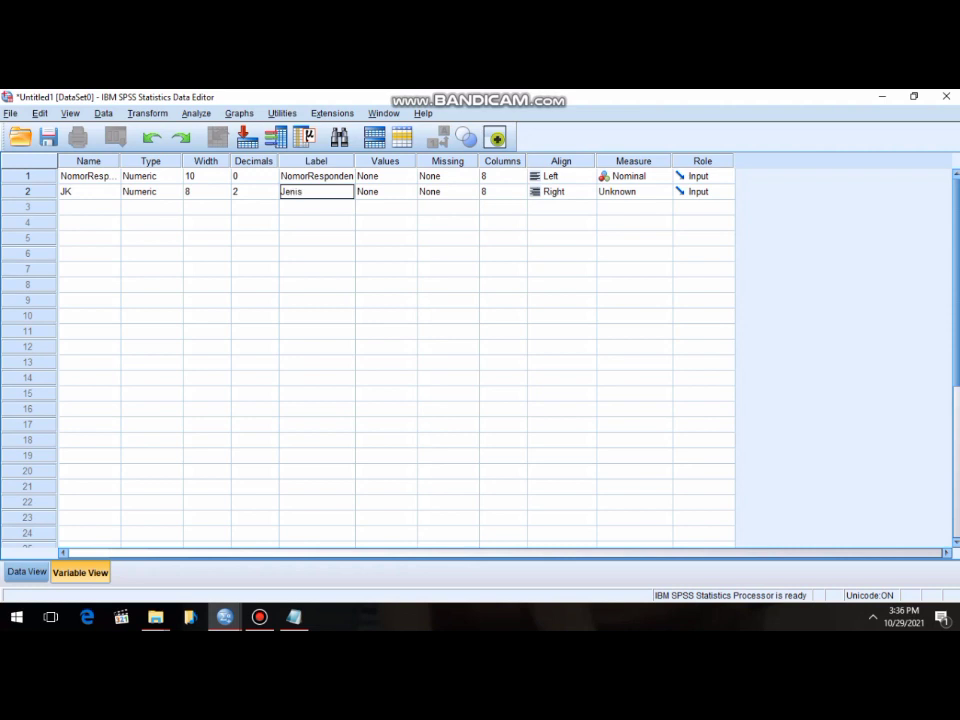
{"action": "type", "text": " Kelamin"}
Set the JK variable's width to 15 and its decimals to 0.
{"action": "left_click", "coordinate": [205, 191]}
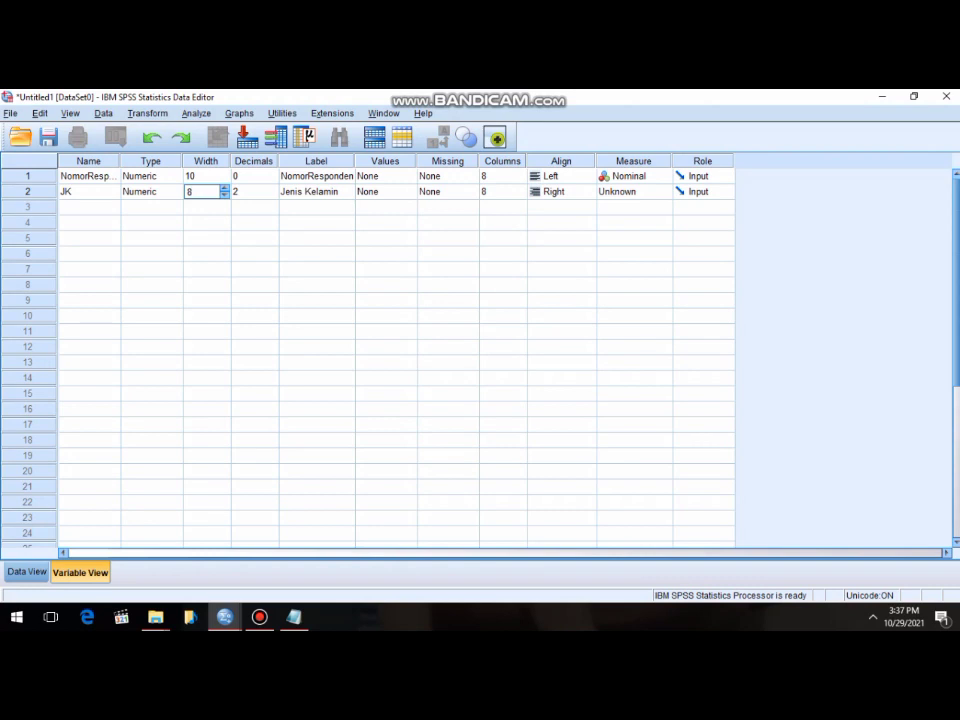
{"action": "key", "text": "BackSpace"}
{"action": "type", "text": "15"}
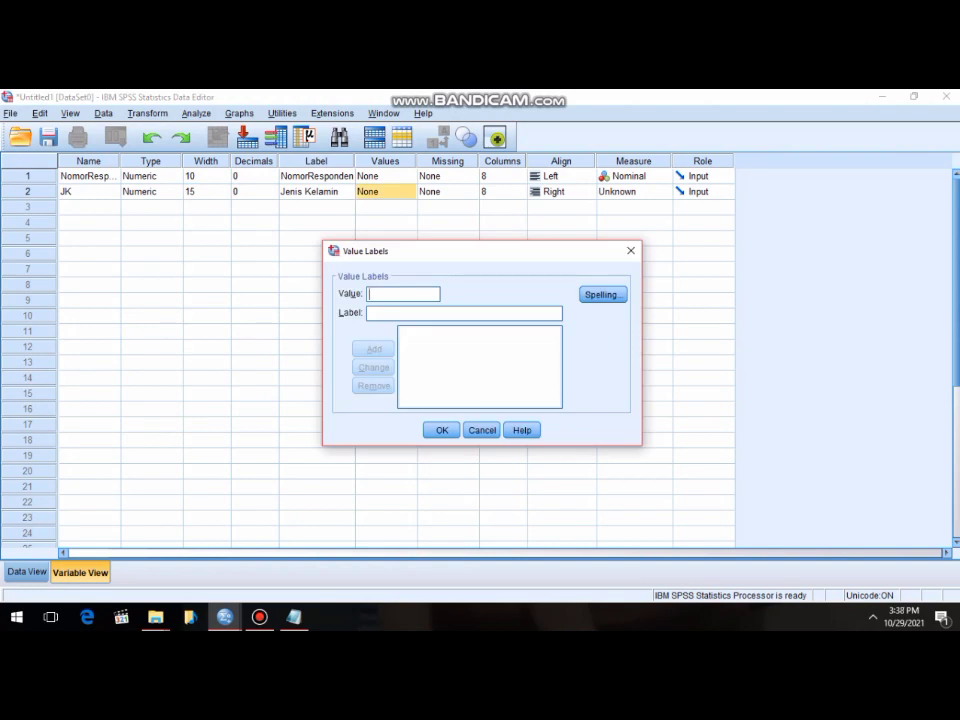
Define the JK variable's value labels as 1 = Lakilaki and 2 = perempuan.
{"action": "type", "text": "1"}
{"action": "left_click", "coordinate": [369, 313]}
{"action": "type", "text": "Laki"}
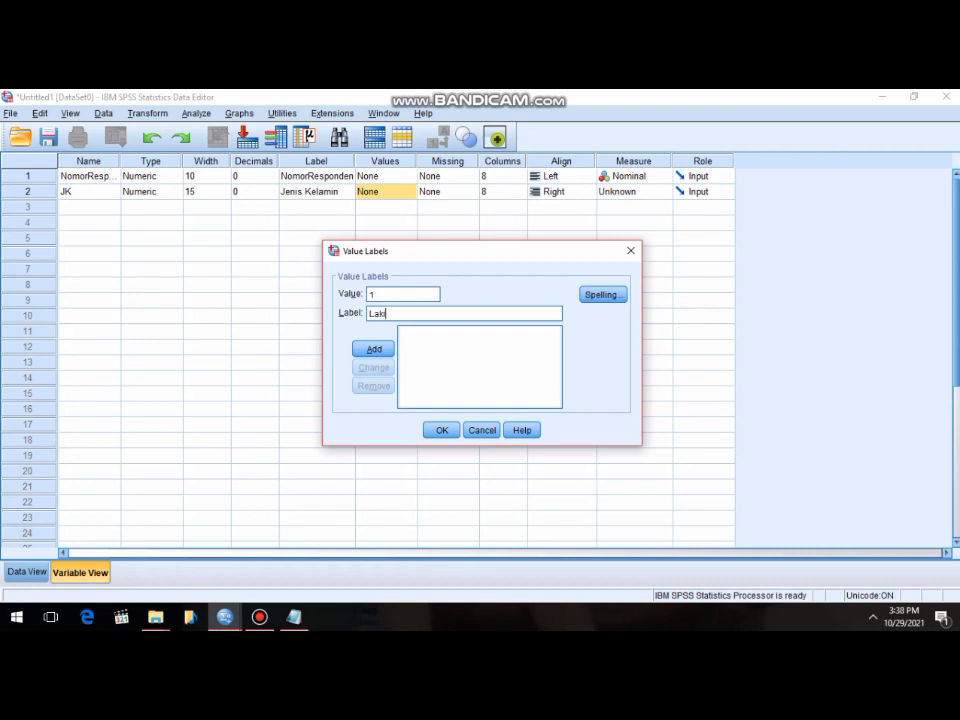
{"action": "type", "text": "laki"}
{"action": "key", "text": "alt+a"}
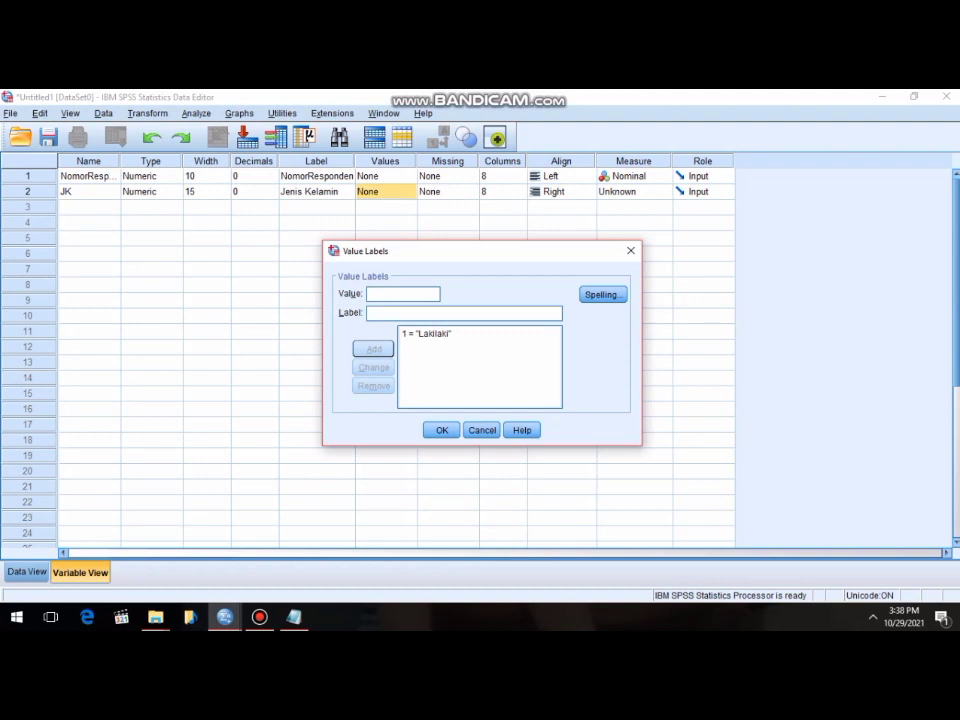
{"action": "type", "text": "2"}
{"action": "key", "text": "Tab"}
{"action": "type", "text": "per"}
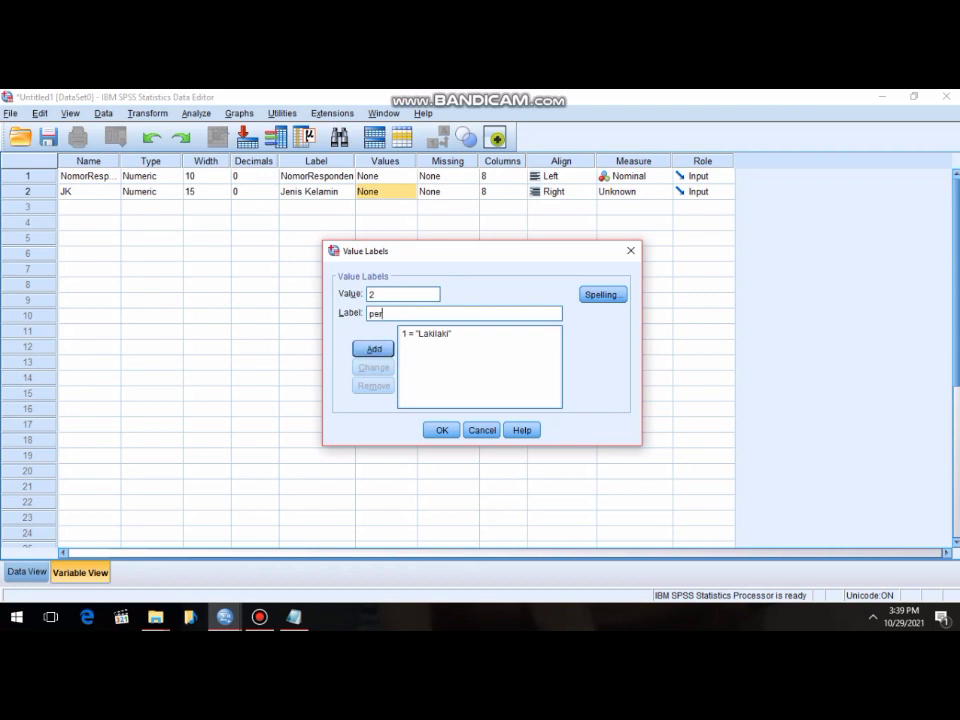
{"action": "type", "text": "empuan"}
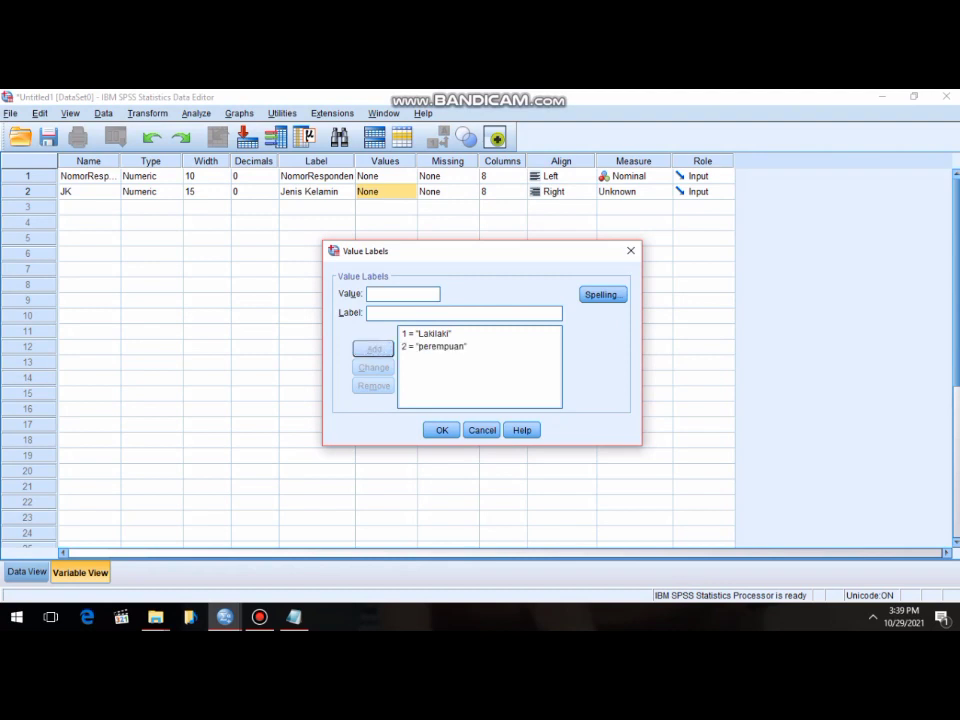
{"action": "left_click", "coordinate": [441, 430]}
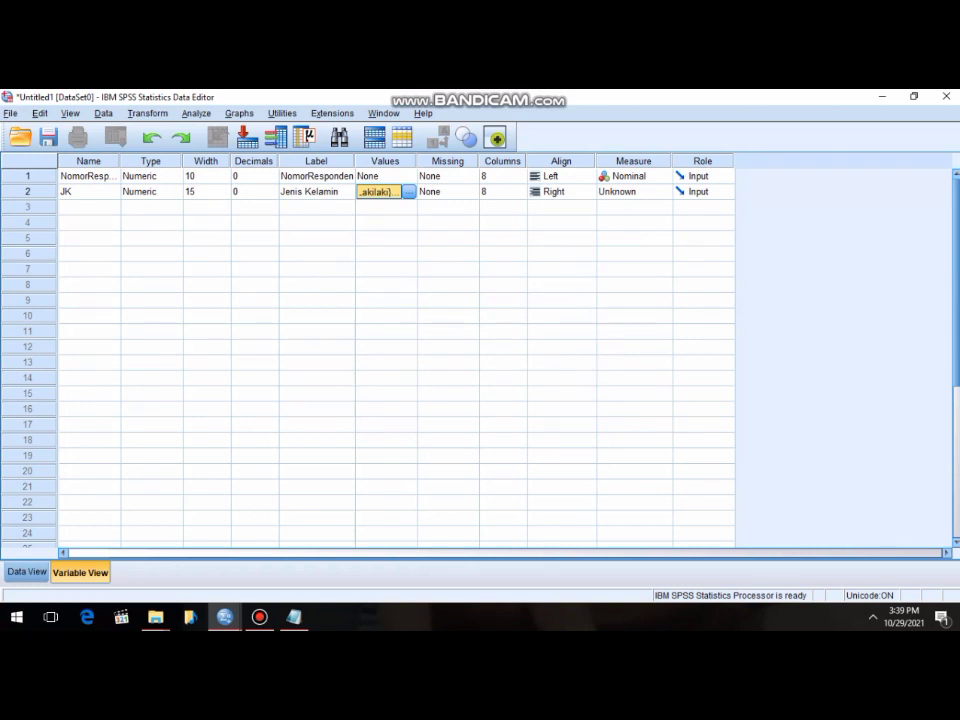
Set the JK variable's alignment to Center and its measurement level to Nominal.
{"action": "left_click", "coordinate": [561, 191]}
{"action": "left_click", "coordinate": [559, 236]}
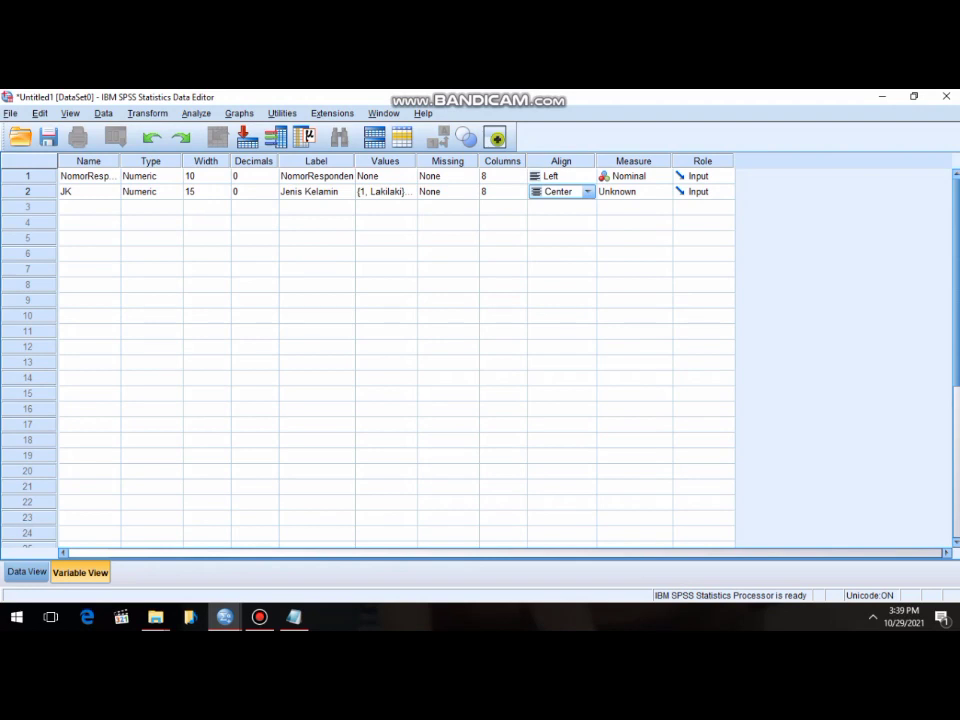
{"action": "left_click", "coordinate": [633, 191]}
{"action": "left_click", "coordinate": [621, 236]}
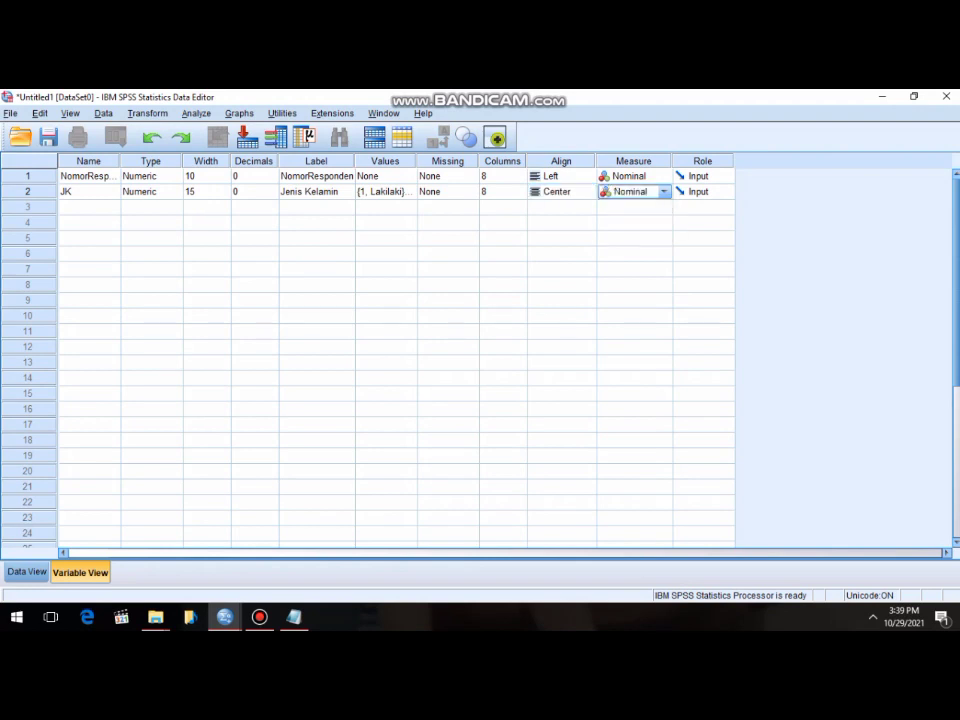